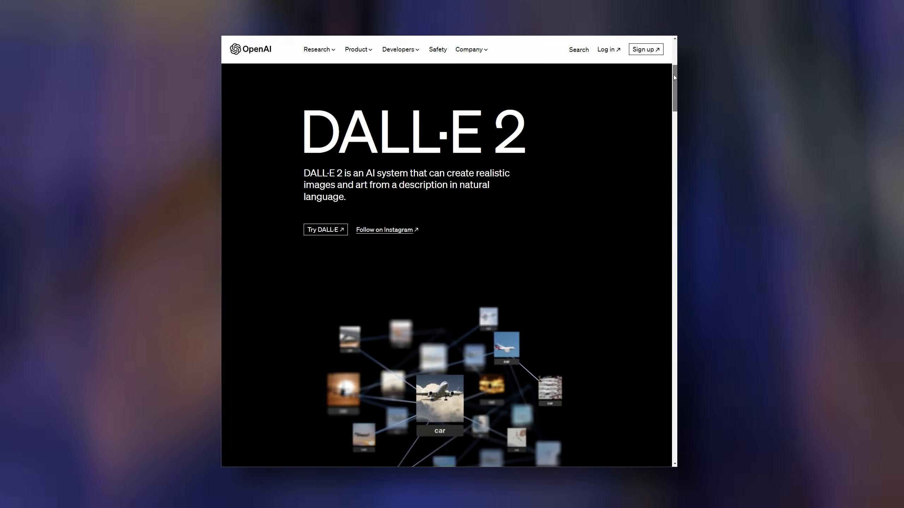
left_click_drag(674, 76, 674, 120)
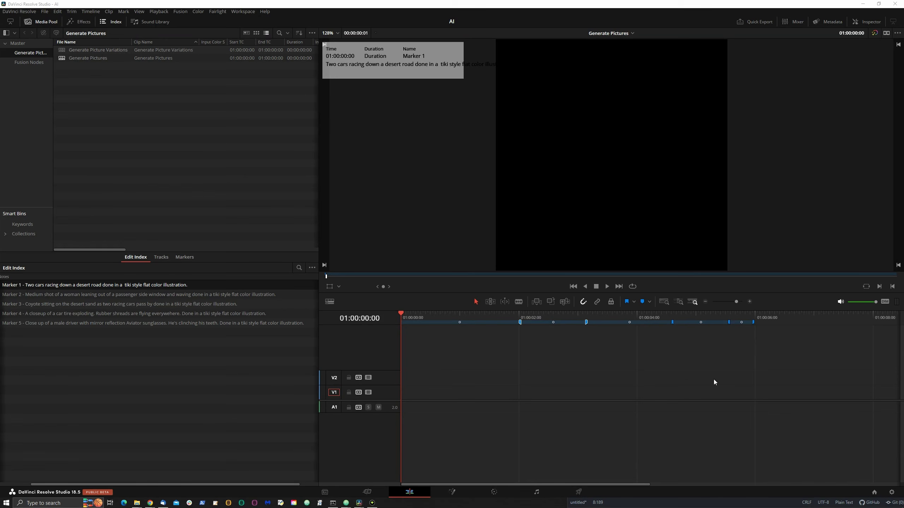
- Run the AI script Generate Pictures on the Generate Pictures timeline to create images from the marker notes
double_click(488, 323)
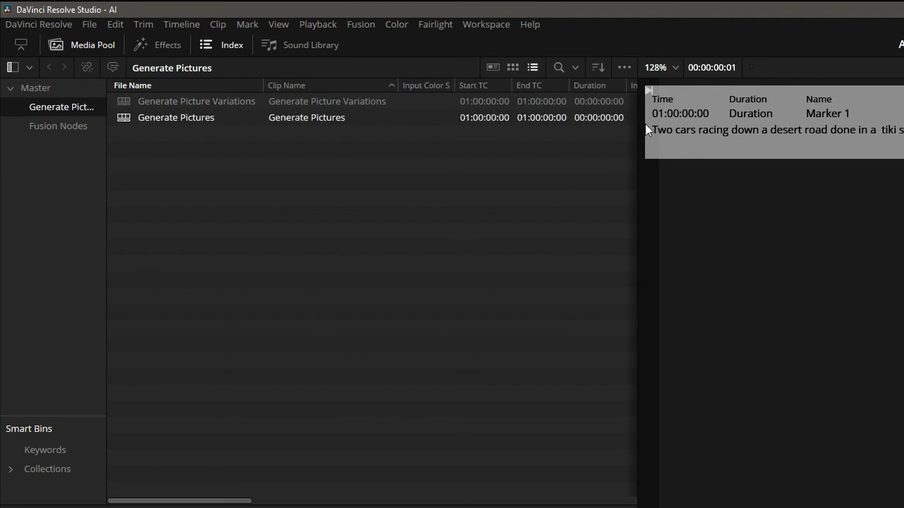
left_click(486, 25)
mouse_move(582, 311)
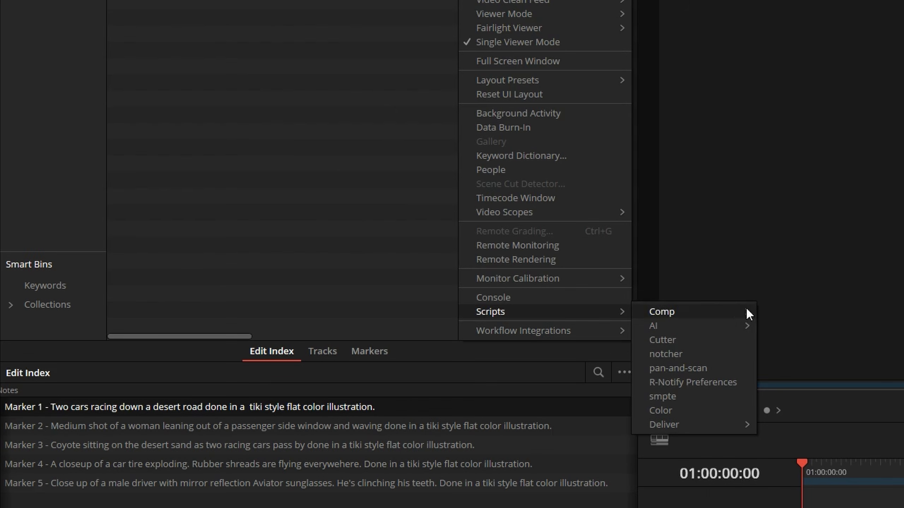
mouse_move(676, 326)
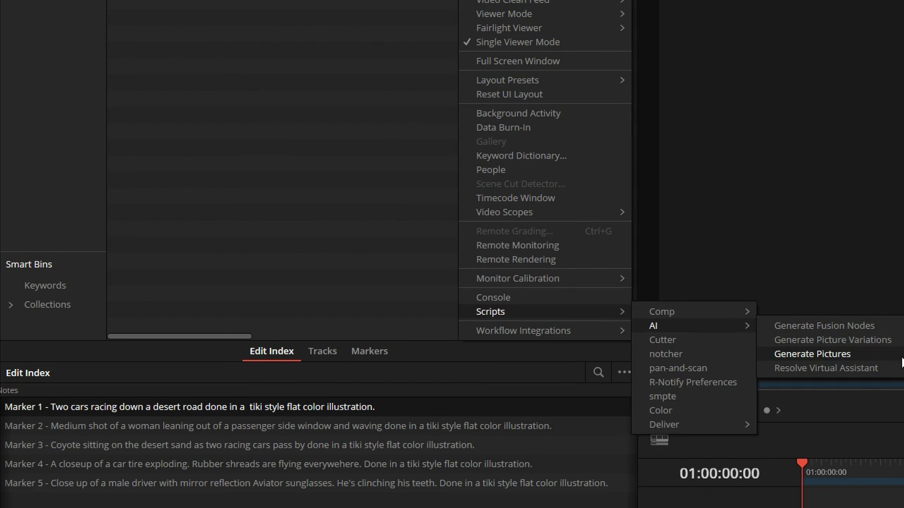
left_click(902, 356)
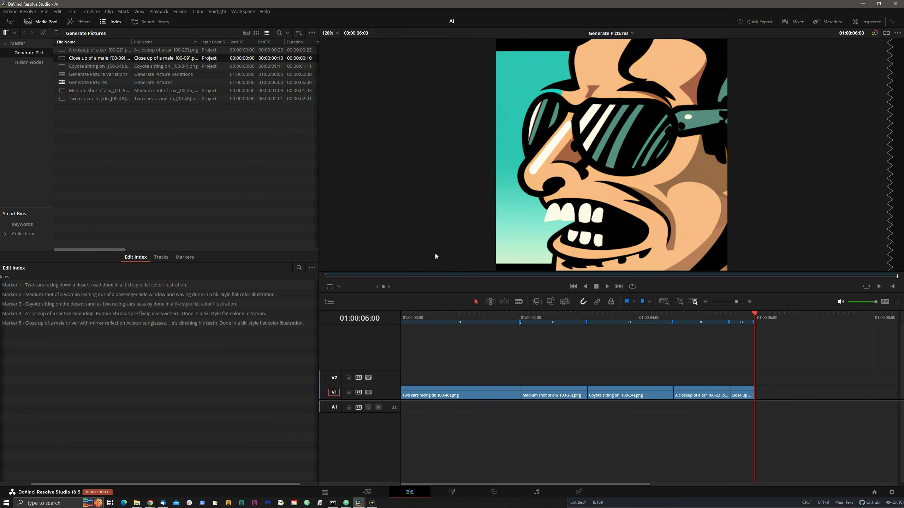
- Play and scrub through the timeline to compare the generated tiki style pictures with their marker notes
left_click(423, 314)
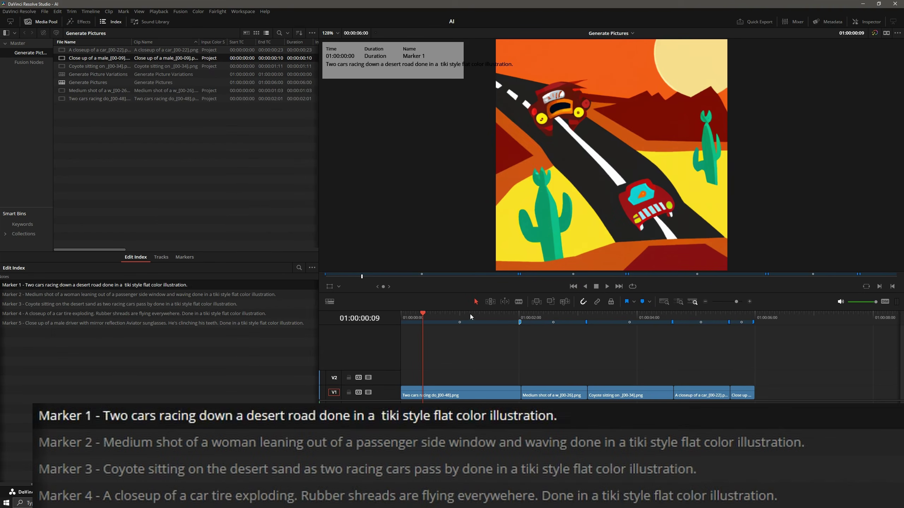
key("space")
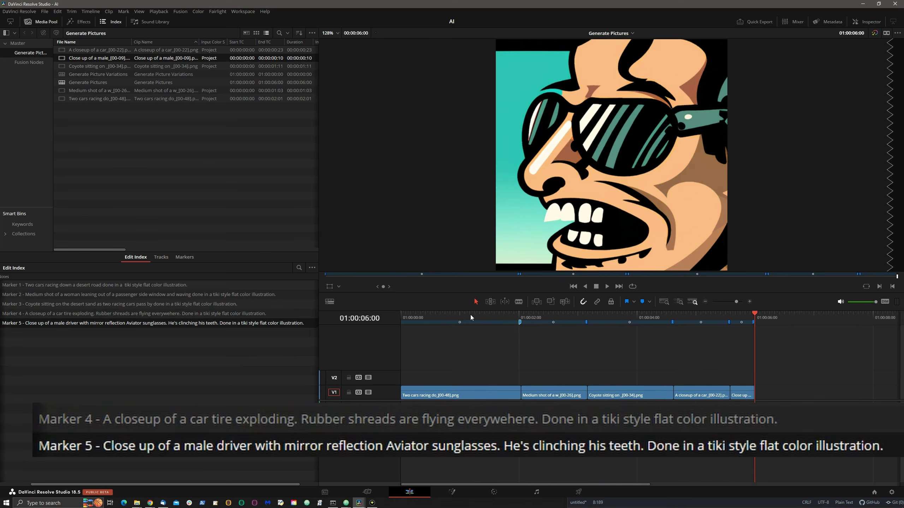
left_click_drag(470, 315, 751, 320)
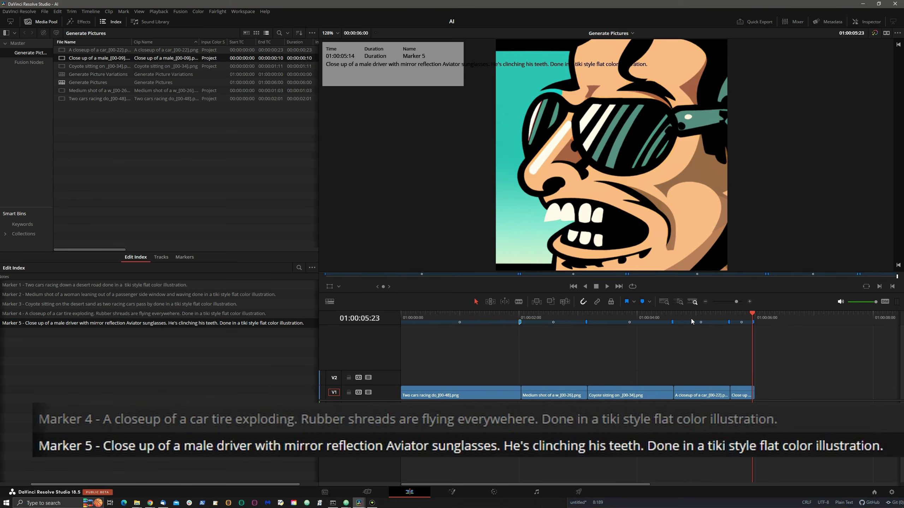
- Delete the five generated PNG images from the Generate Pictures bin, keeping the two timelines
left_click_drag(117, 127, 76, 89)
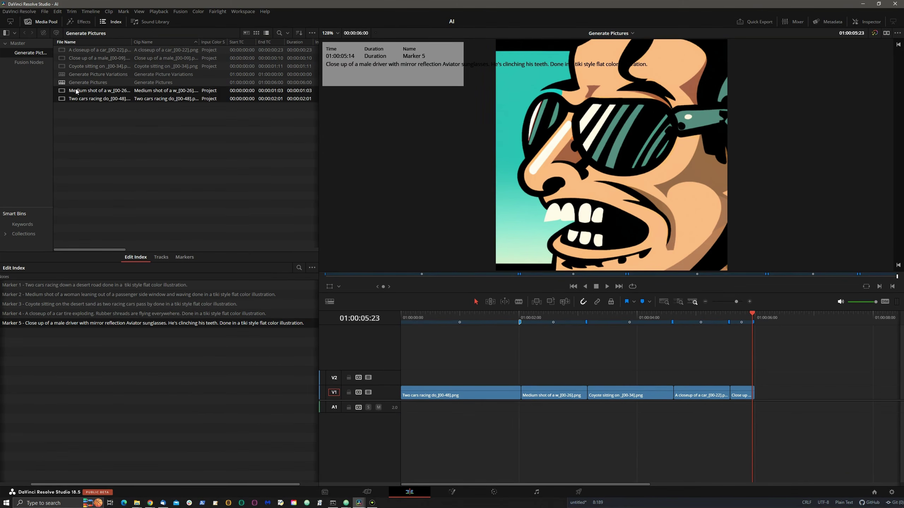
key("Delete")
left_click(84, 49)
left_click(77, 67, "shift")
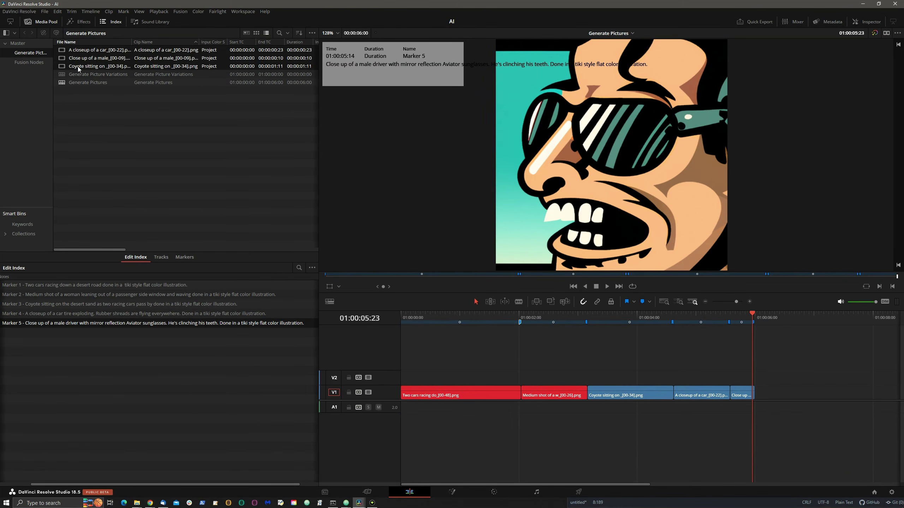
key("Delete")
- Delete all the offline picture clips from video track V1 of the timeline
scroll(576, 370, "down", 2)
left_click_drag(679, 375, 416, 424)
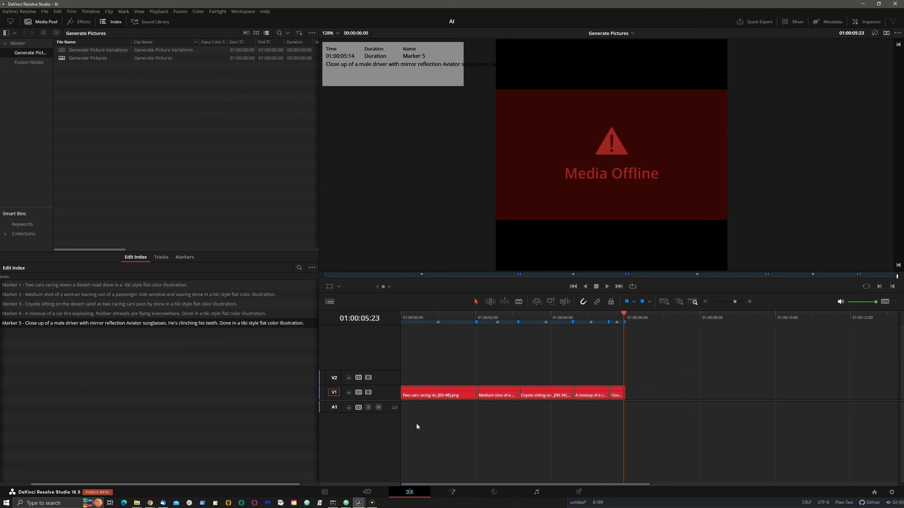
key("Delete")
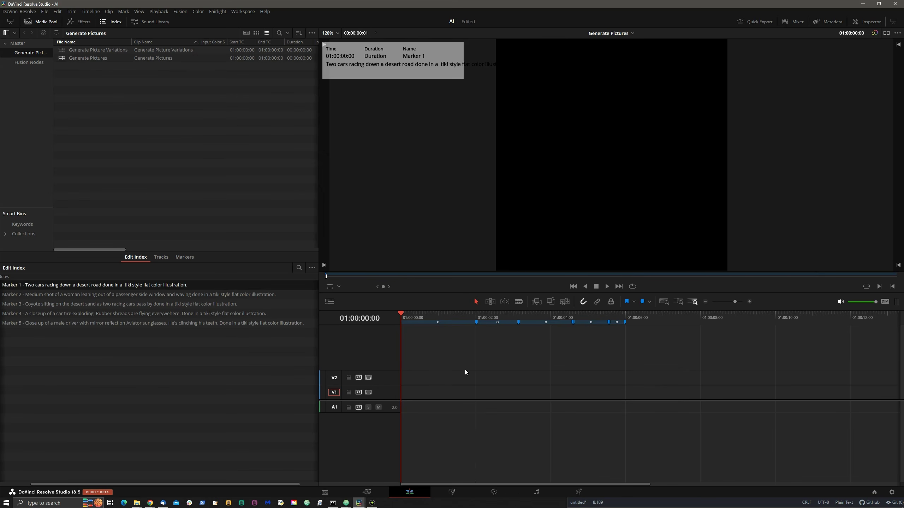
- Replace "tiki" with "charcoal" in the notes of Marker 1
double_click(423, 322)
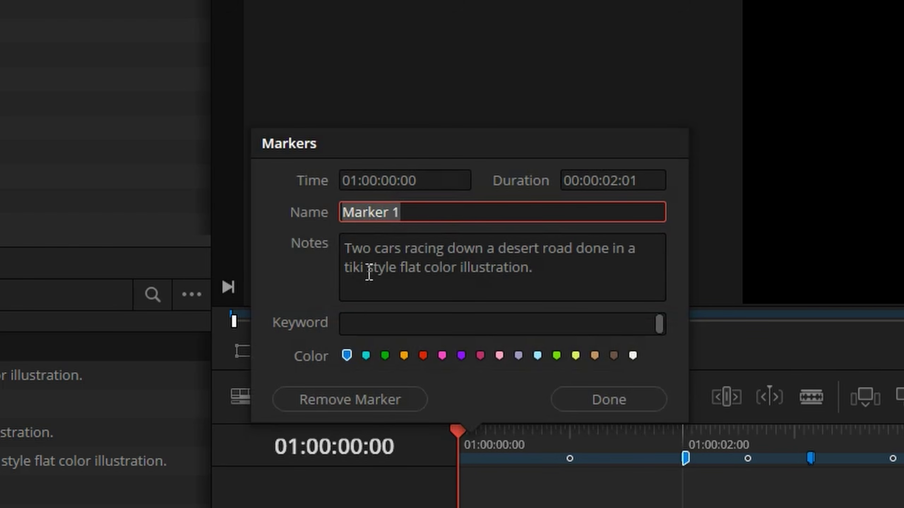
double_click(358, 270)
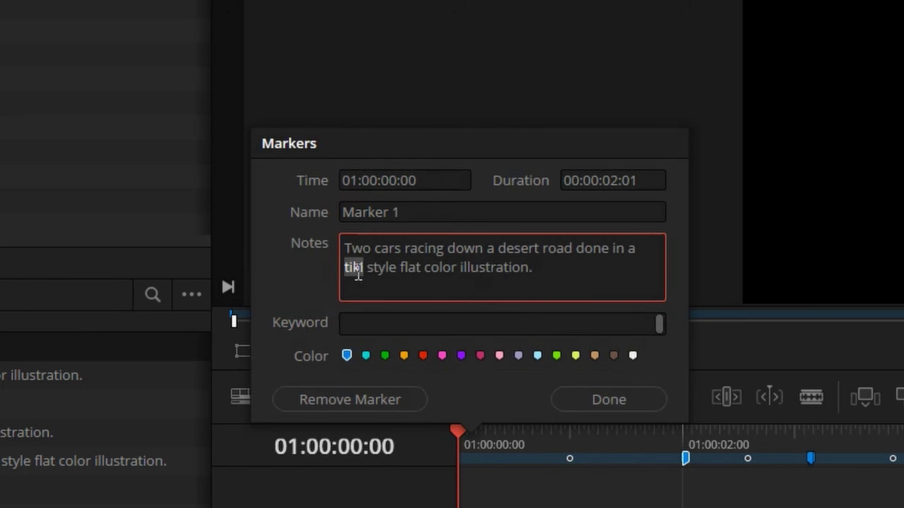
type("charcoal")
double_click(374, 268)
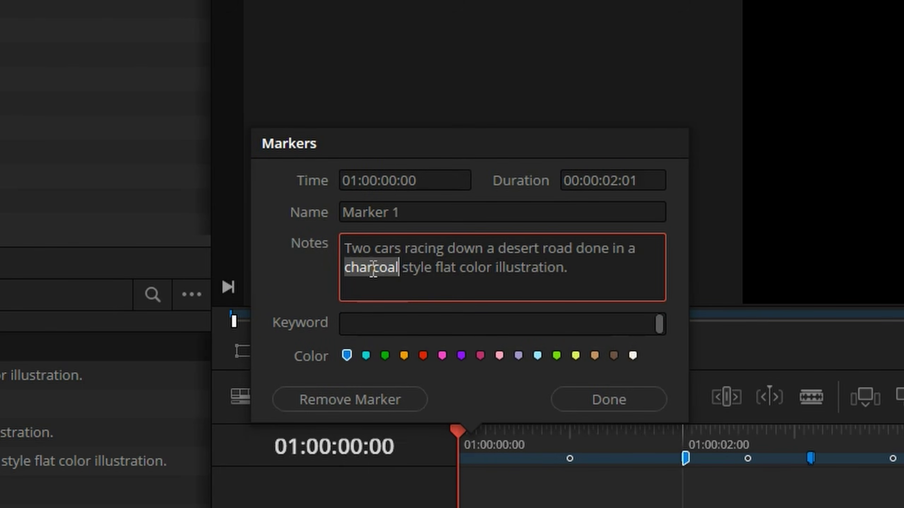
left_click(601, 399)
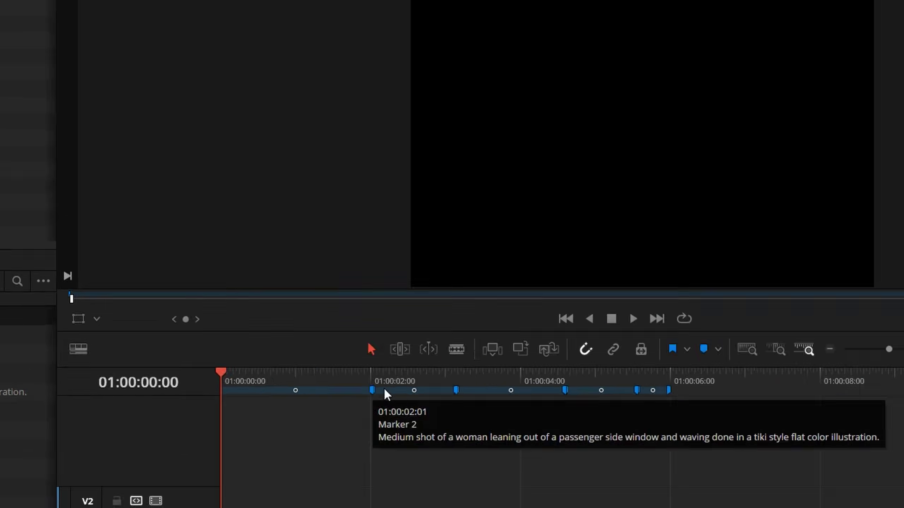
- Change the style word "tiki" to "charcoal" in the notes of Marker 2 and Marker 3
double_click(685, 458)
double_click(490, 263)
type("charcoal")
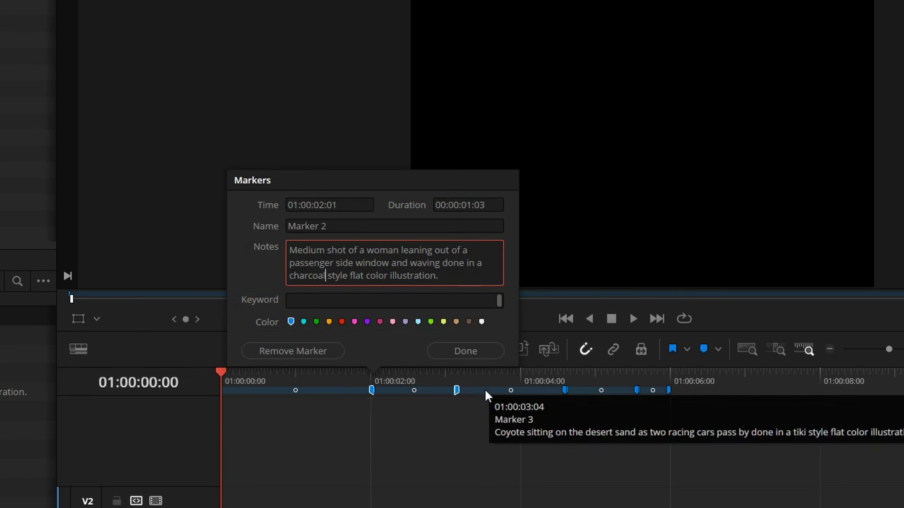
double_click(485, 390)
double_click(477, 262)
type("charcoal")
- Change the style word "tiki" to "charcoal" in the notes of Marker 4 and Marker 5
double_click(581, 390)
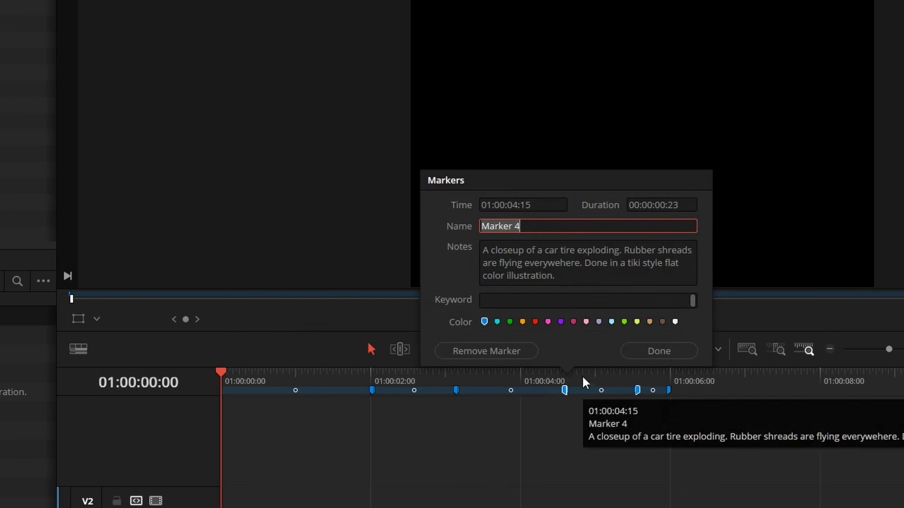
double_click(633, 263)
type("charcoal")
double_click(637, 390)
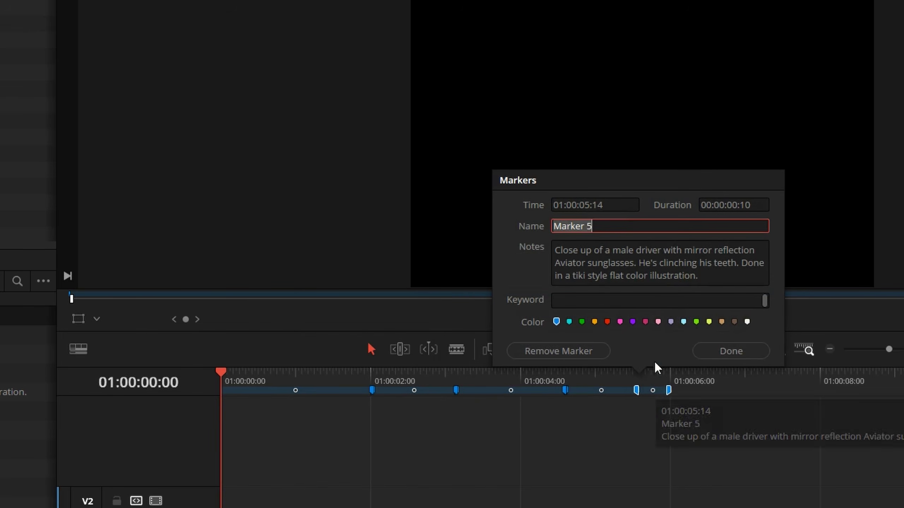
double_click(582, 276)
type("charcoal")
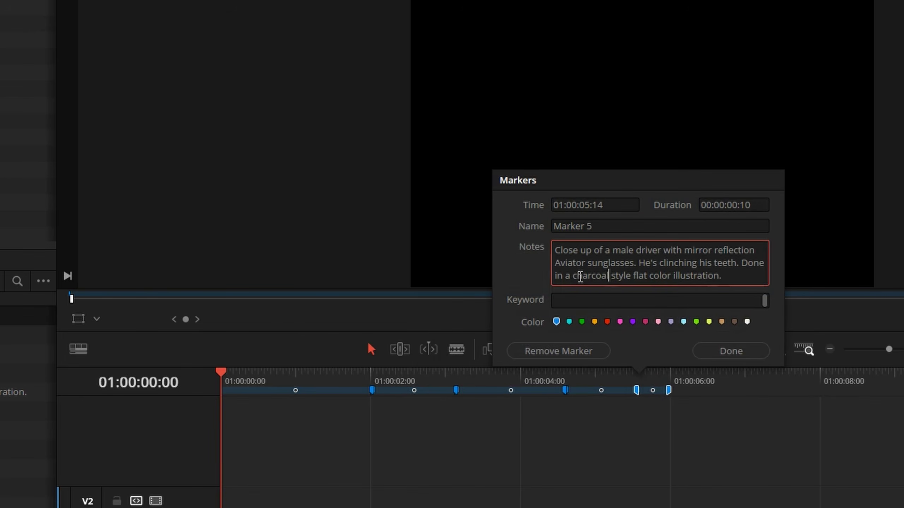
left_click(731, 350)
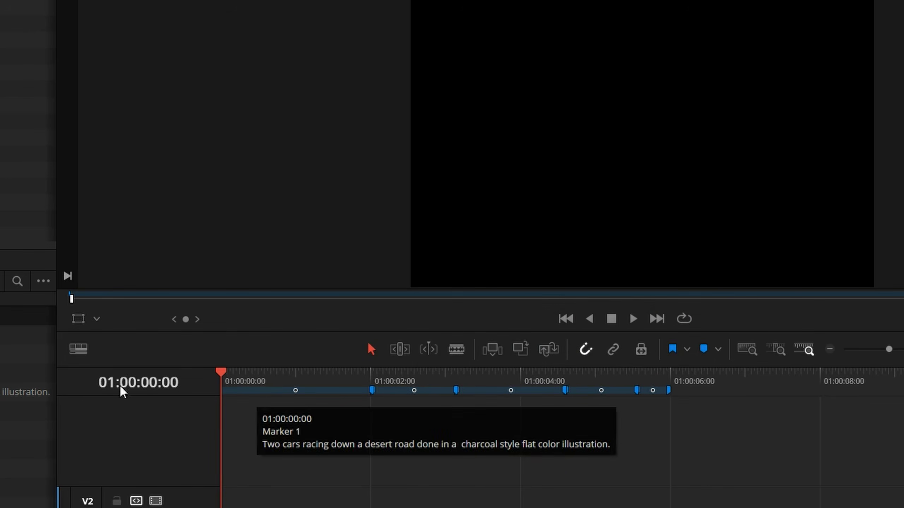
- Remove the words "flat color" from the notes of Marker 1
double_click(247, 391)
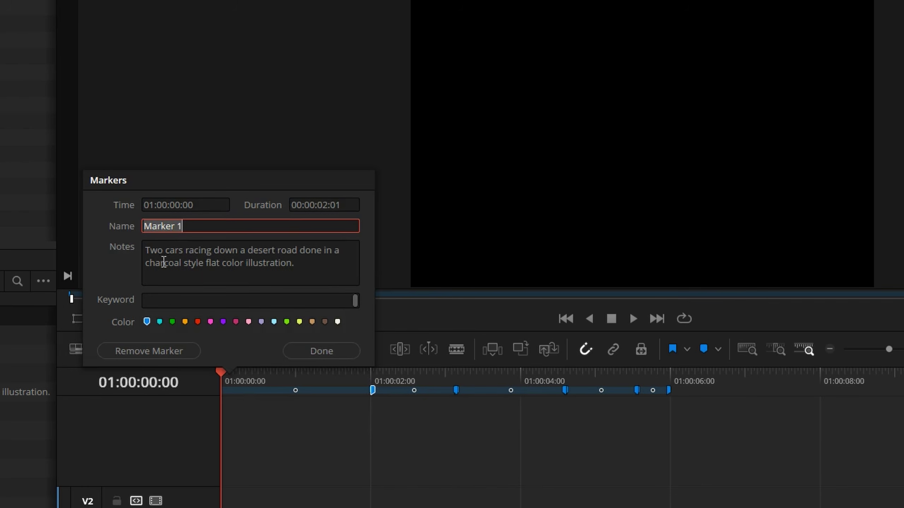
double_click(232, 263)
key("BackSpace")
key("BackSpace")
key("BackSpace")
key("BackSpace")
key("BackSpace")
key("BackSpace")
key("BackSpace")
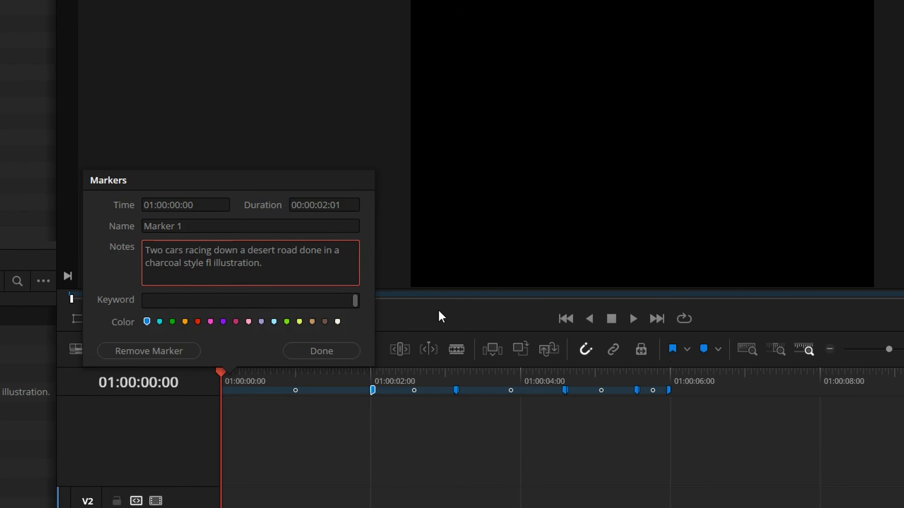
left_click_drag(255, 263, 92, 262)
left_click(53, 260)
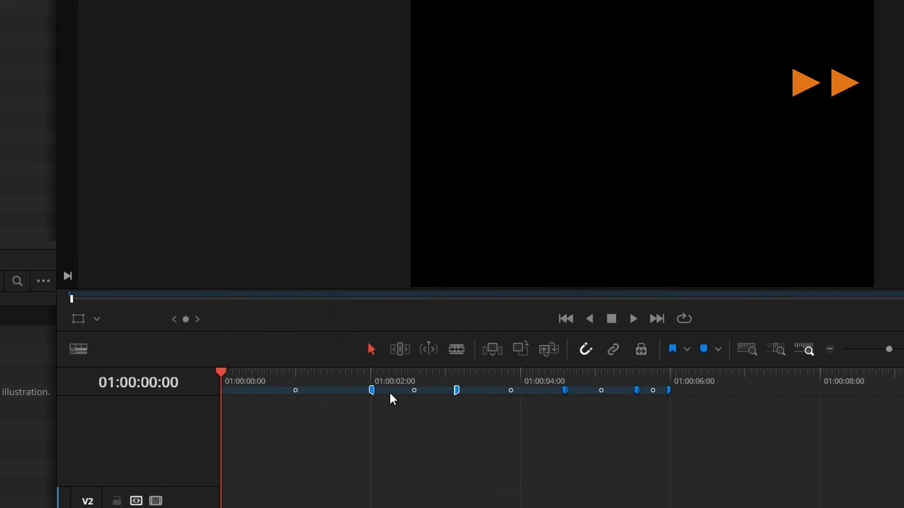
- Remove "flat color" from the notes of Markers 2 to 5 so each reads "charcoal style illustration"
double_click(456, 390)
left_click_drag(448, 262, 577, 276)
double_click(564, 390)
double_click(637, 390)
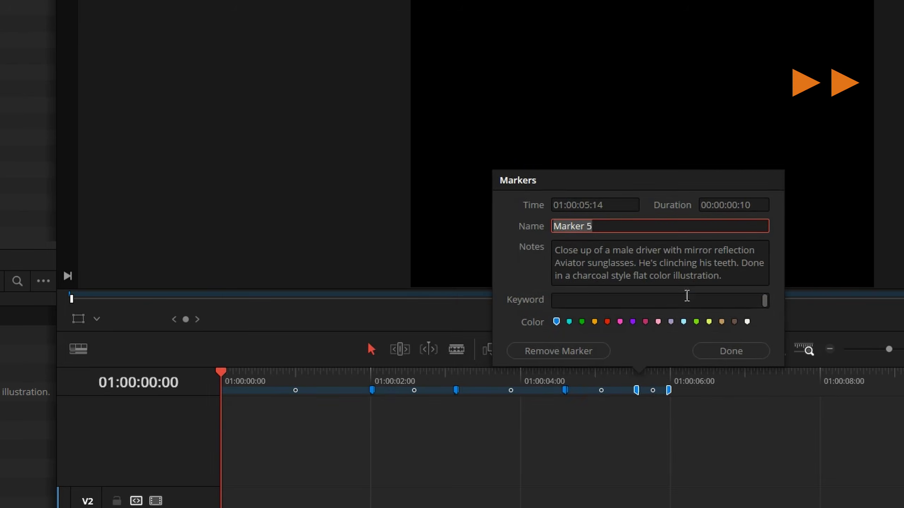
- Run the Generate Pictures script again with the charcoal style notes and play back the new pictures
left_click(243, 11)
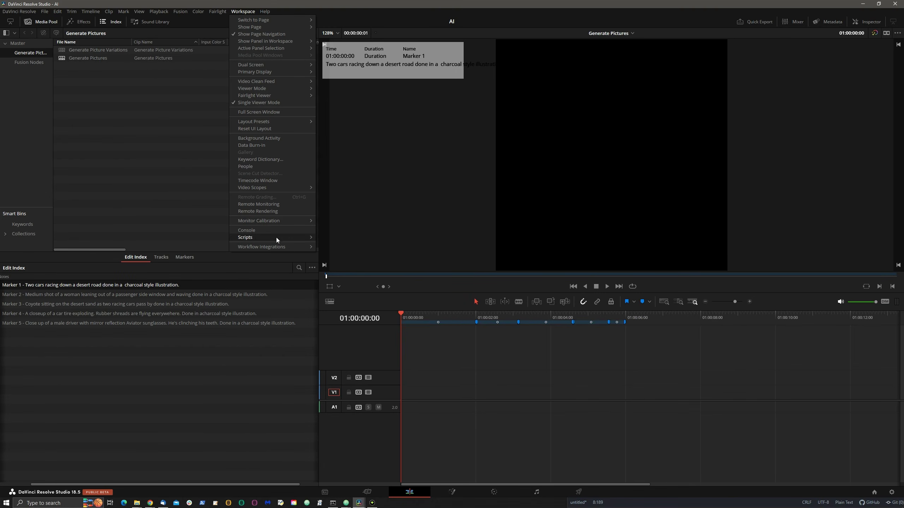
mouse_move(276, 238)
mouse_move(353, 245)
left_click(440, 258)
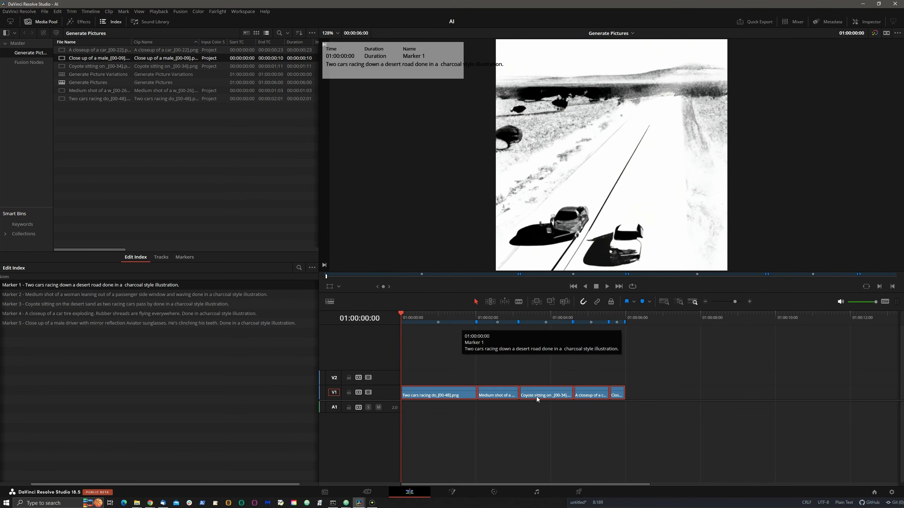
key("space")
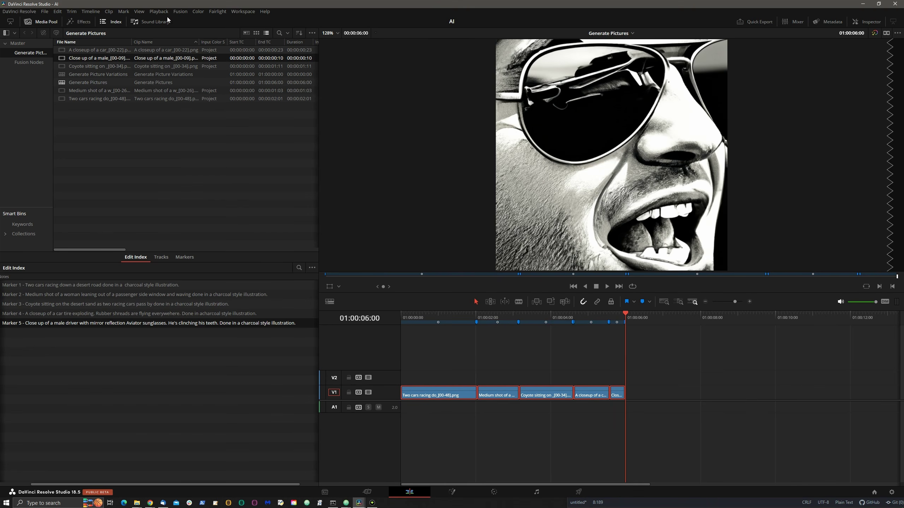
- Delete the five charcoal style images from the media bin and their offline clips from the timeline
left_click(185, 158)
left_click_drag(141, 128, 53, 89)
key("Delete")
left_click(92, 66)
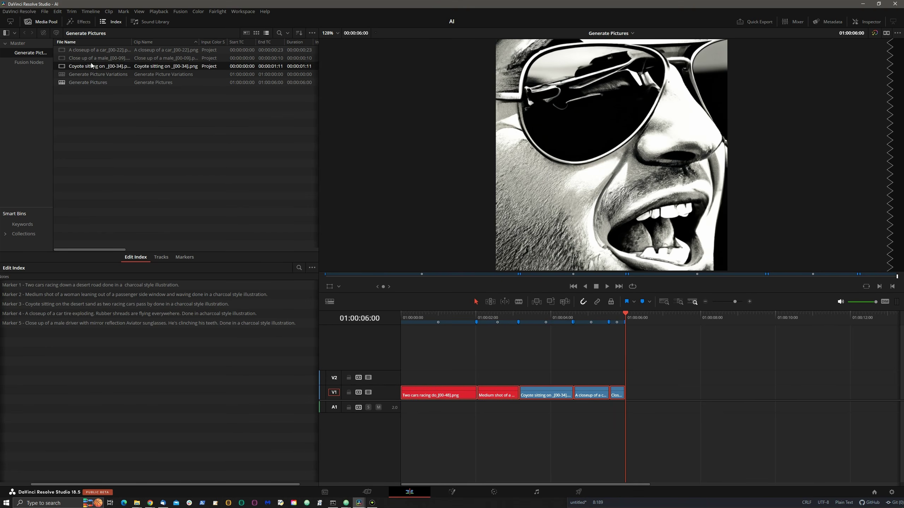
left_click(91, 50, "shift")
key("Delete")
left_click_drag(733, 362, 414, 449)
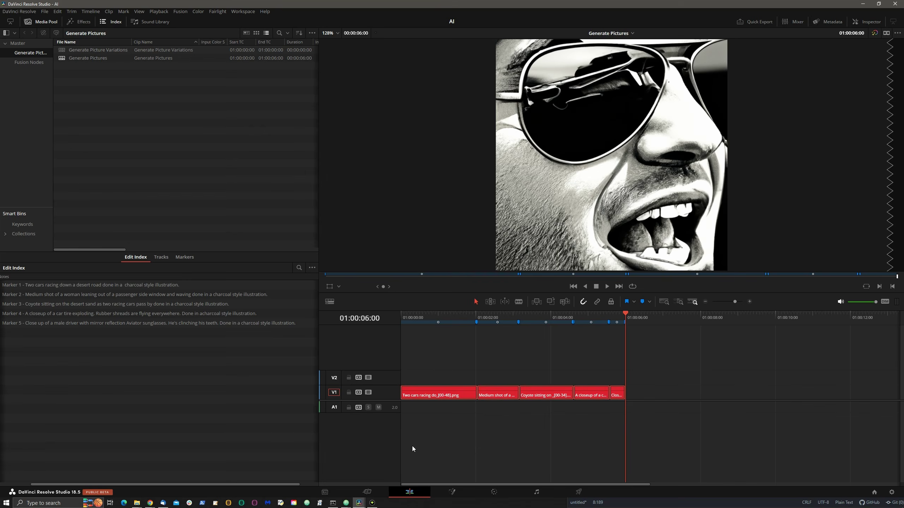
key("Delete")
- Open the Generate Picture Variations timeline and check the notes of Marker 1
double_click(65, 50)
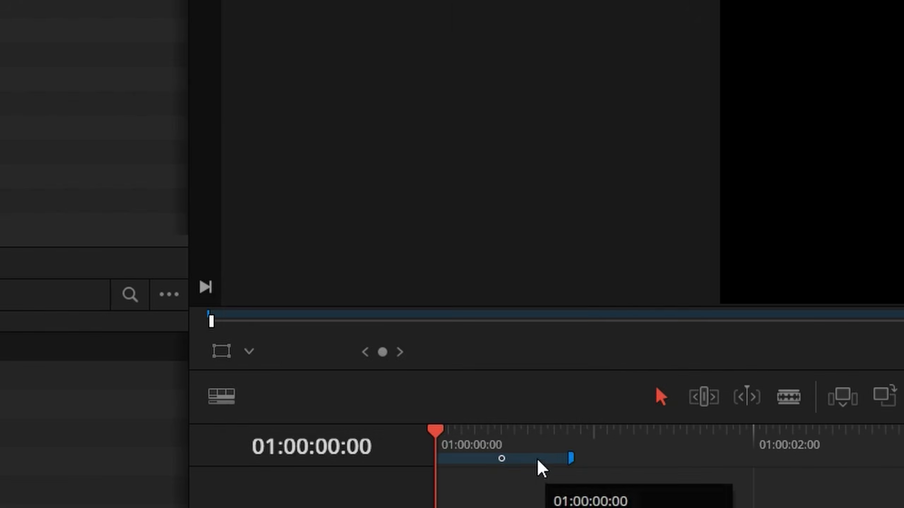
double_click(435, 322)
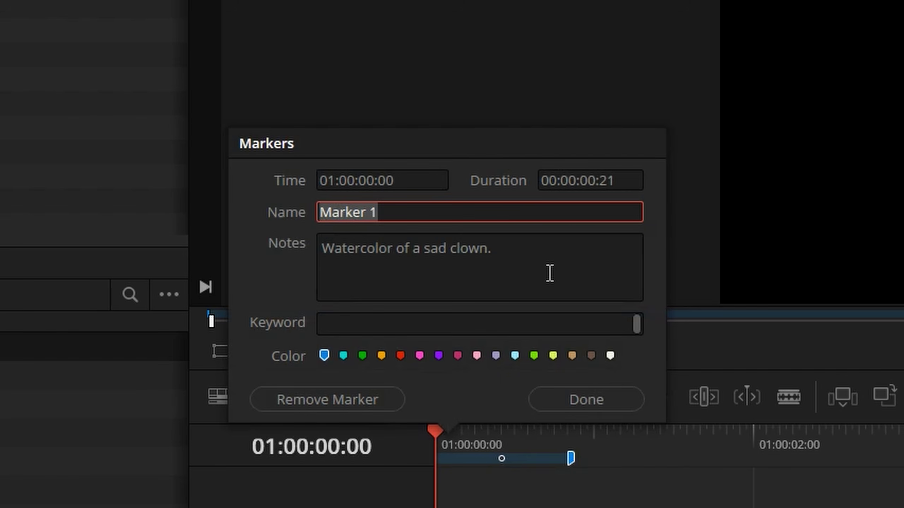
left_click(577, 401)
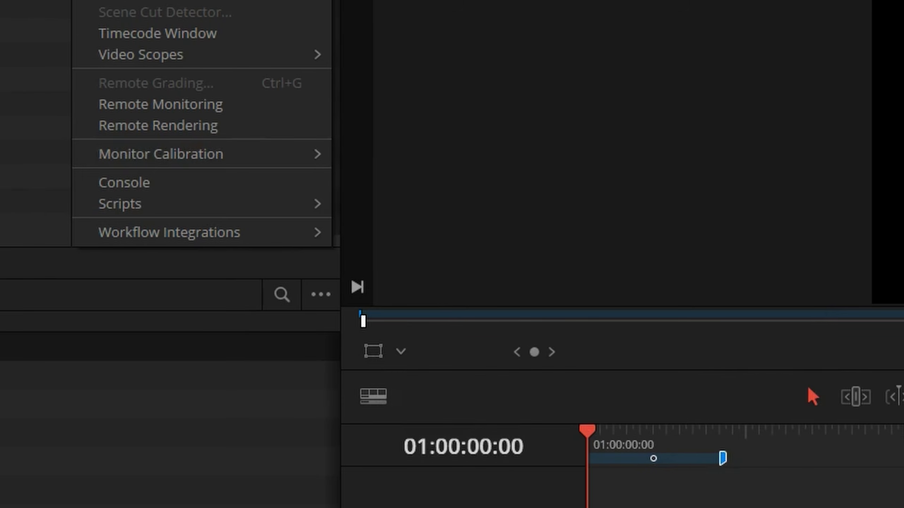
- Run the AI script Generate Picture Variations to create an image from the "Watercolor of a sad clown." marker
mouse_move(48, 213)
mouse_move(414, 230)
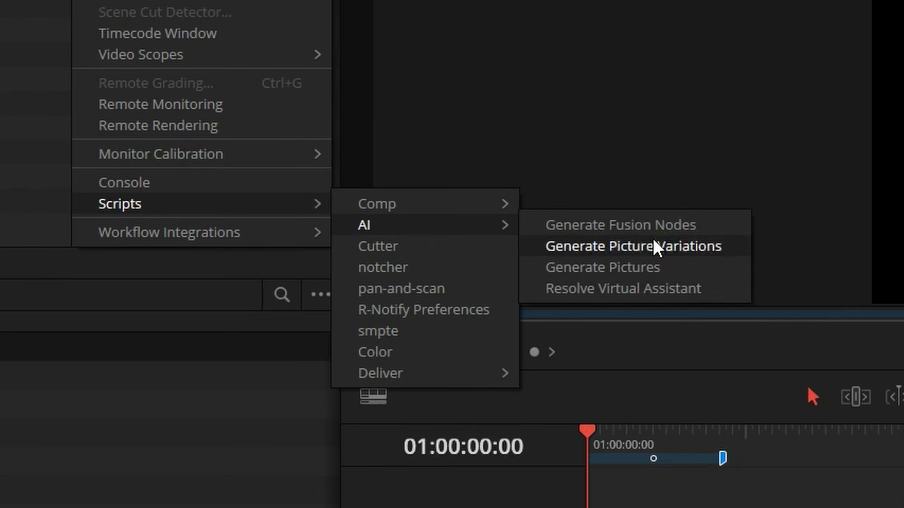
left_click(741, 247)
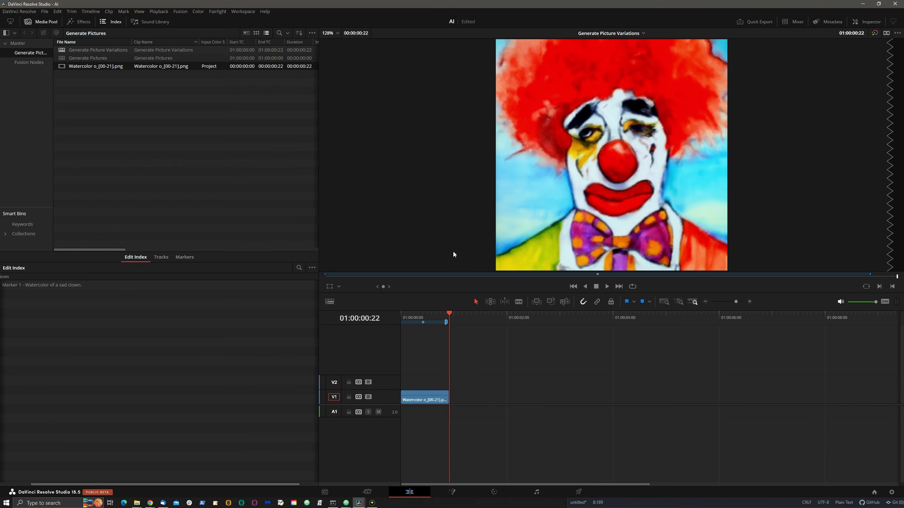
- Step back frame by frame through the sad clown variations to the timeline start and play them in a loop
key("Left")
key("Left")
key("Left")
key("Left")
key("Left")
key("Left")
key("Left")
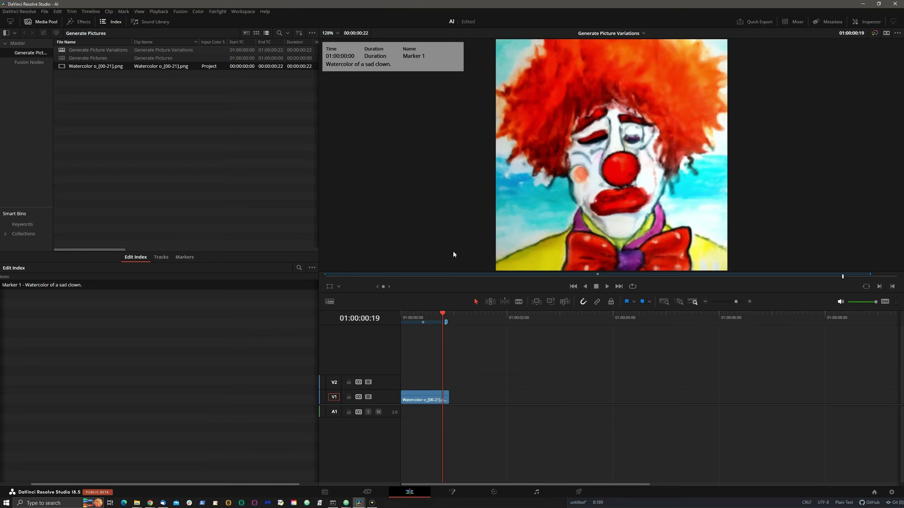
key("Left")
key("Left")
key("Left")
key("Left")
key("Left")
key("Left")
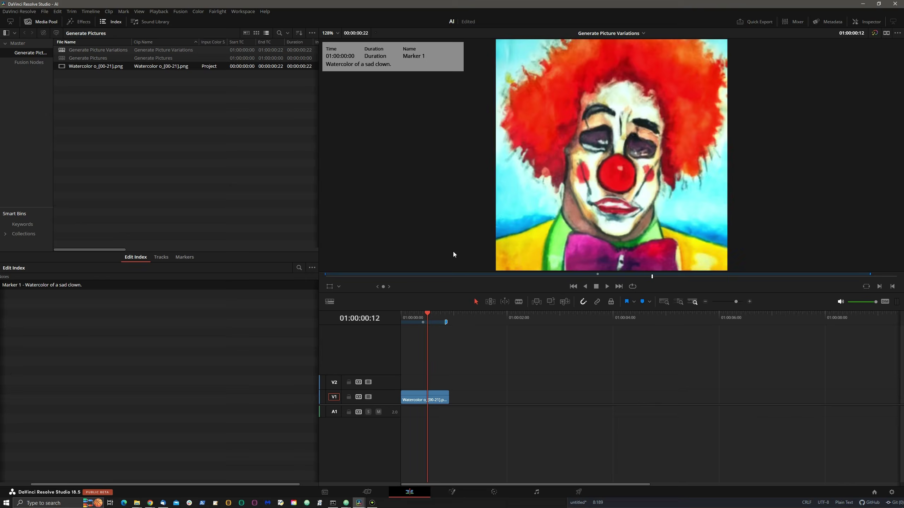
key("Left")
key("Left")
key("Left")
key("Left")
key("Left")
key("Left")
key("Left")
key("Left")
key("Left")
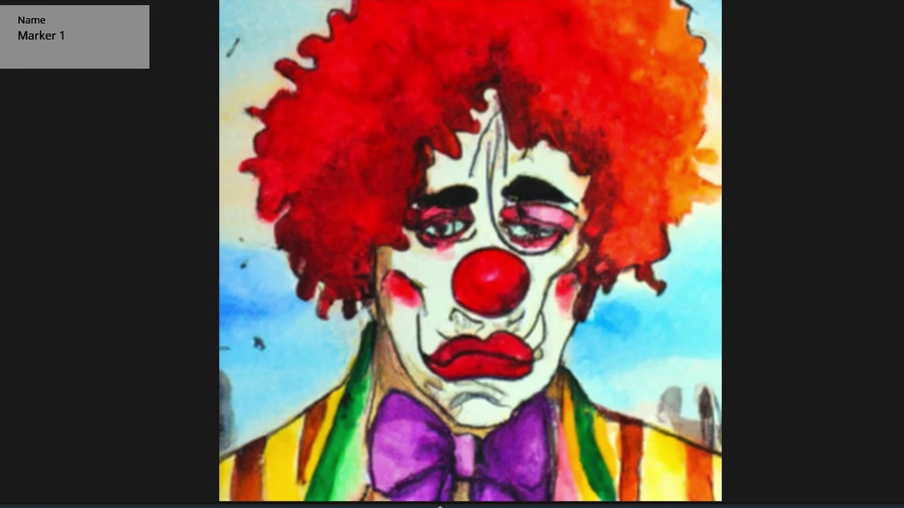
key("space")
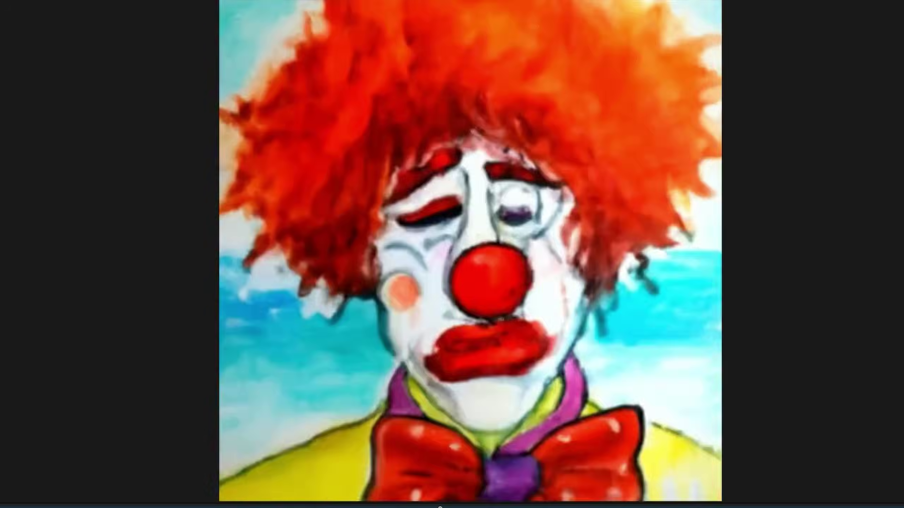
key("space")
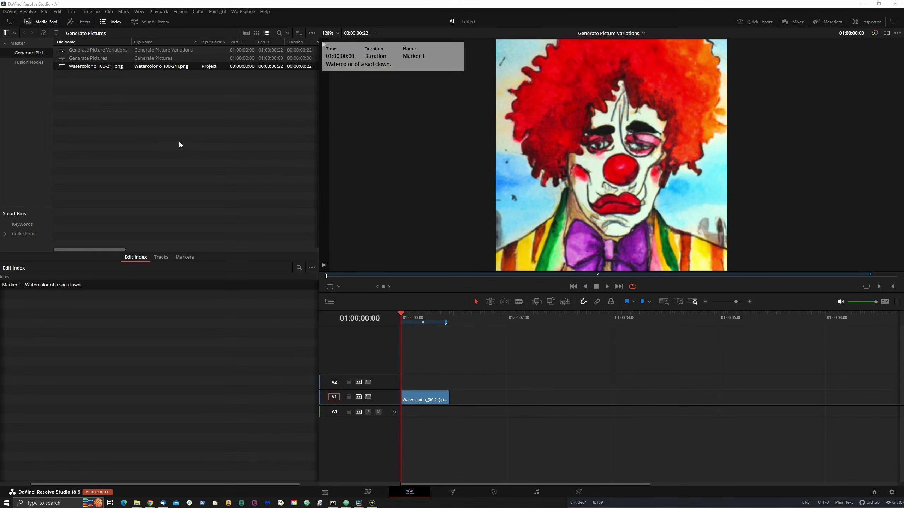
- Delete the watercolor clown image sequence from the media bin and its offline clip from the timeline
left_click(75, 83)
key("Delete")
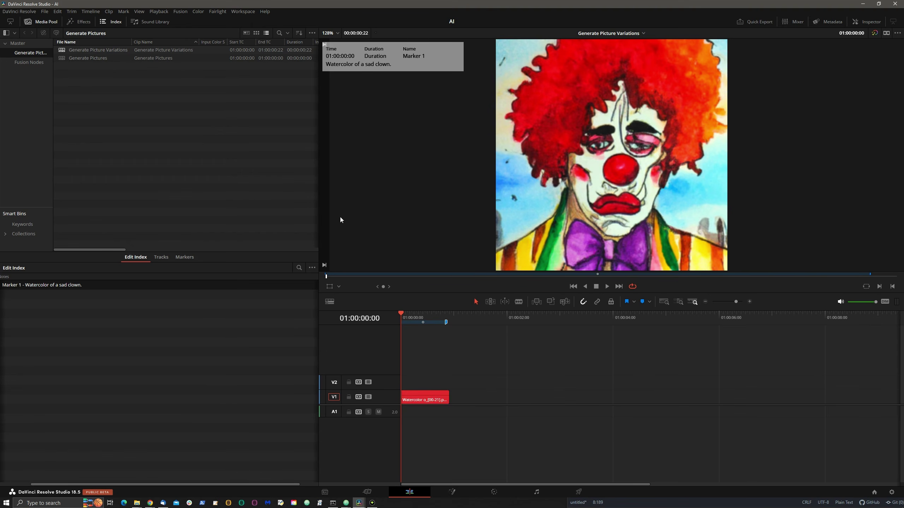
left_click(437, 400)
key("Delete")
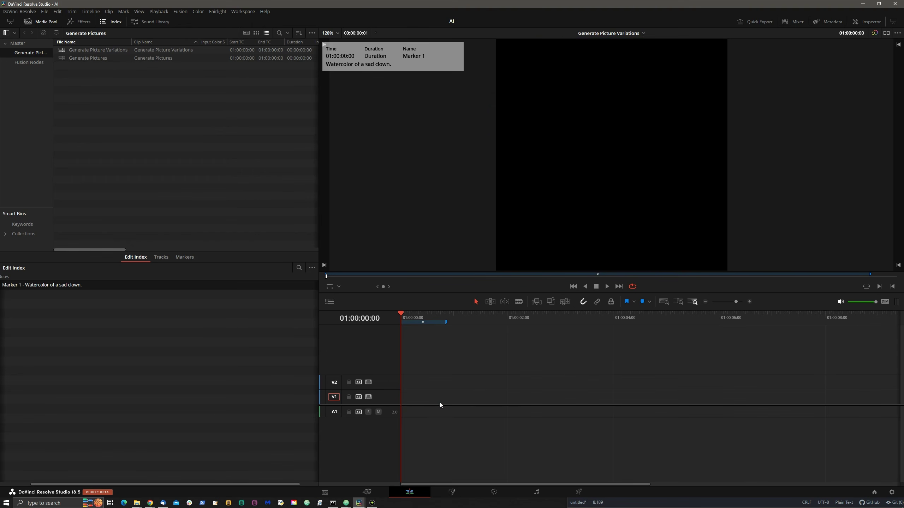
- Replace the notes of Marker 1 with "Seventies flight attendant wearing a small cap, charcoal drawing."
double_click(431, 325)
left_click_drag(421, 253, 334, 250)
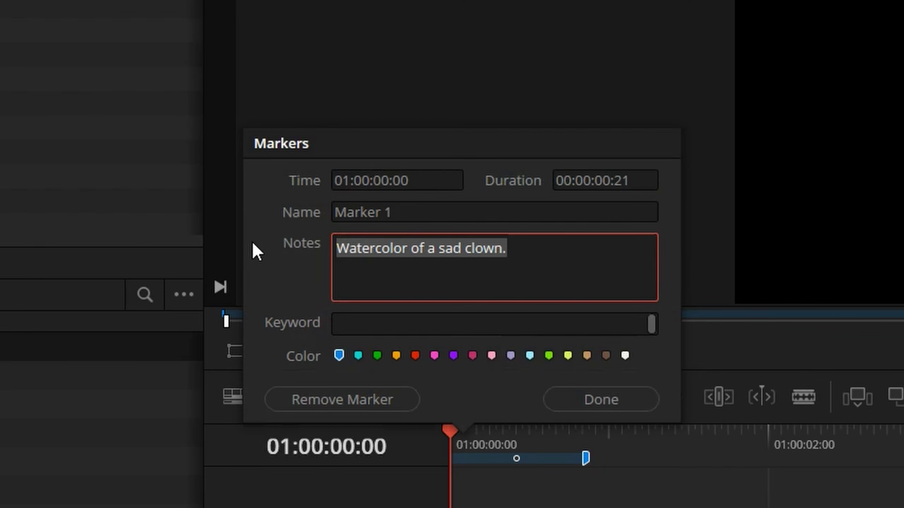
type("Seventi")
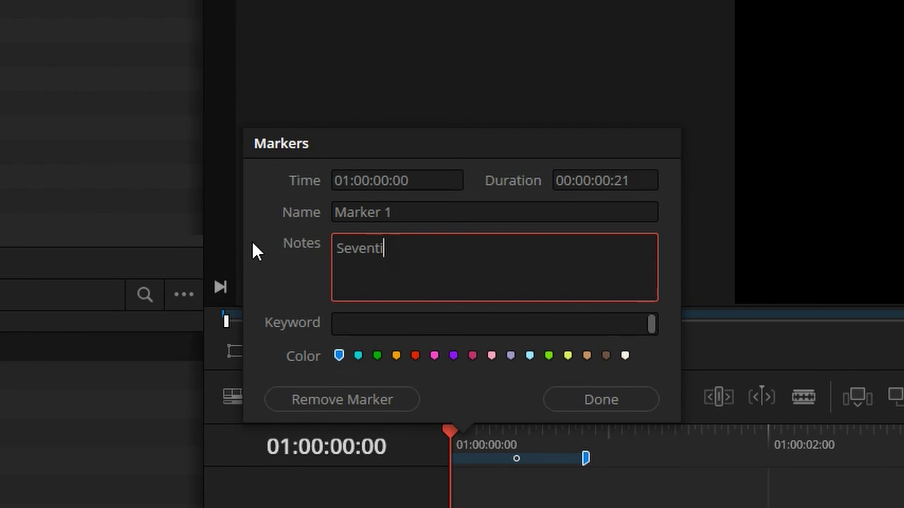
type("es flight attendant ")
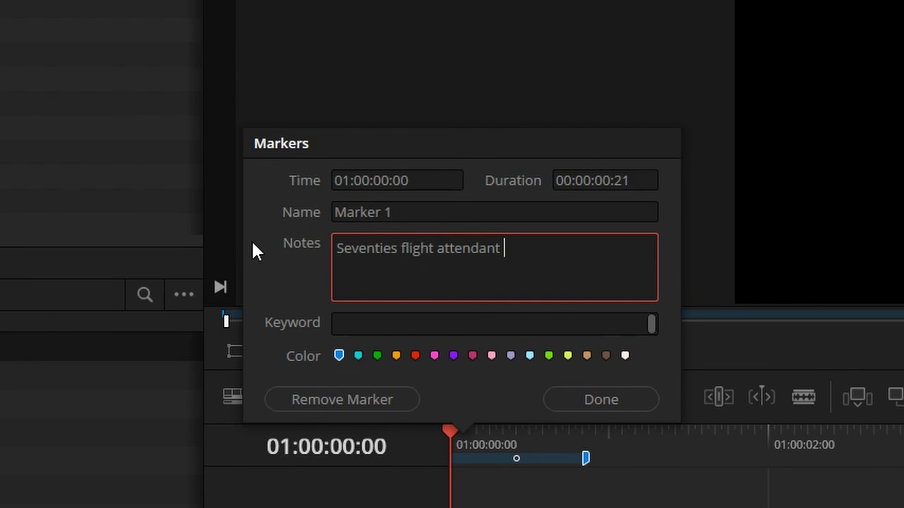
type("wearing a small cap, charcoal")
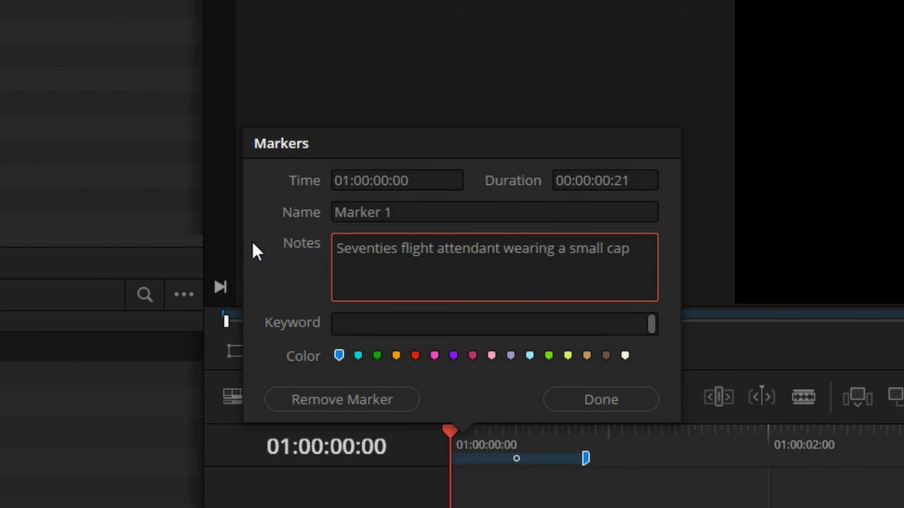
type("awing.")
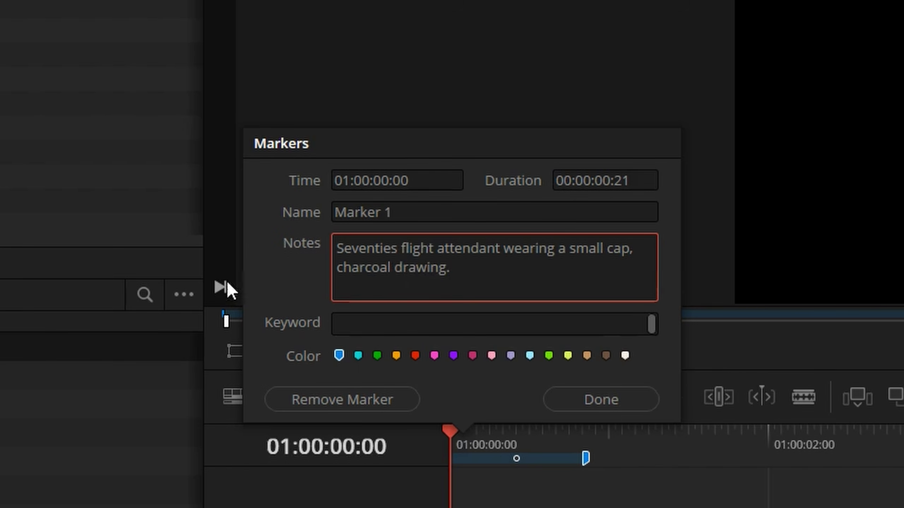
left_click(600, 398)
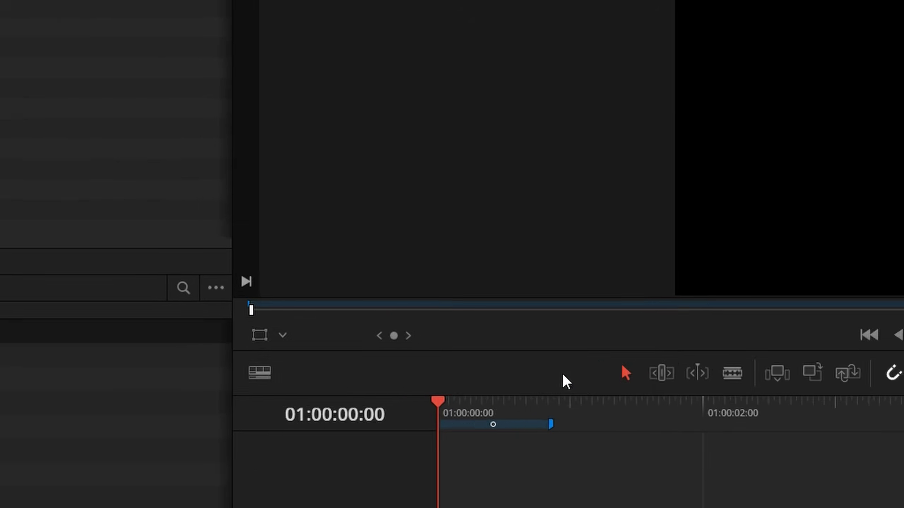
- Run the AI script Generate Picture Variations on the flight attendant marker and play the generated clip from the timeline start
left_click(243, 11)
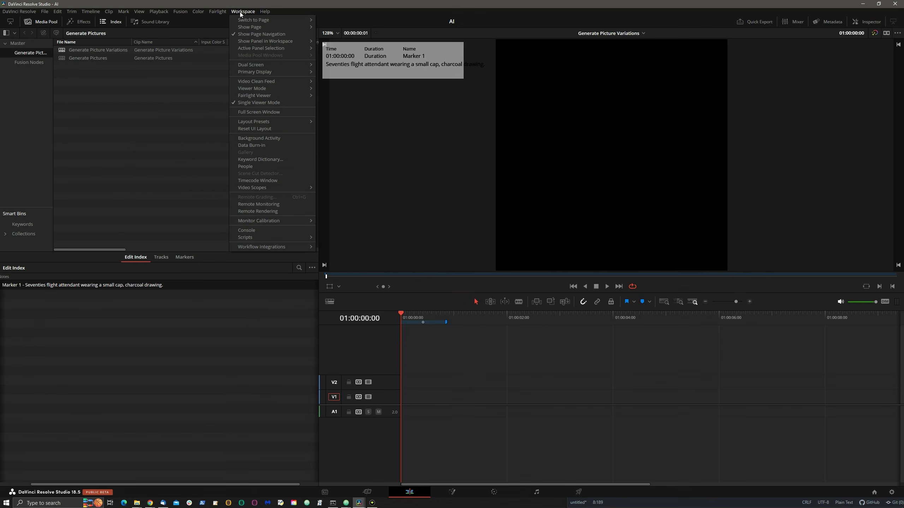
mouse_move(249, 238)
mouse_move(365, 244)
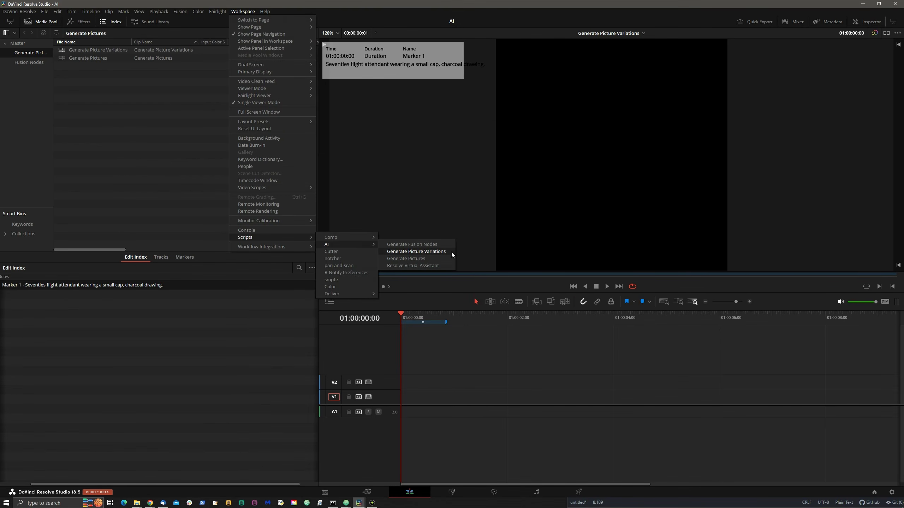
left_click(416, 252)
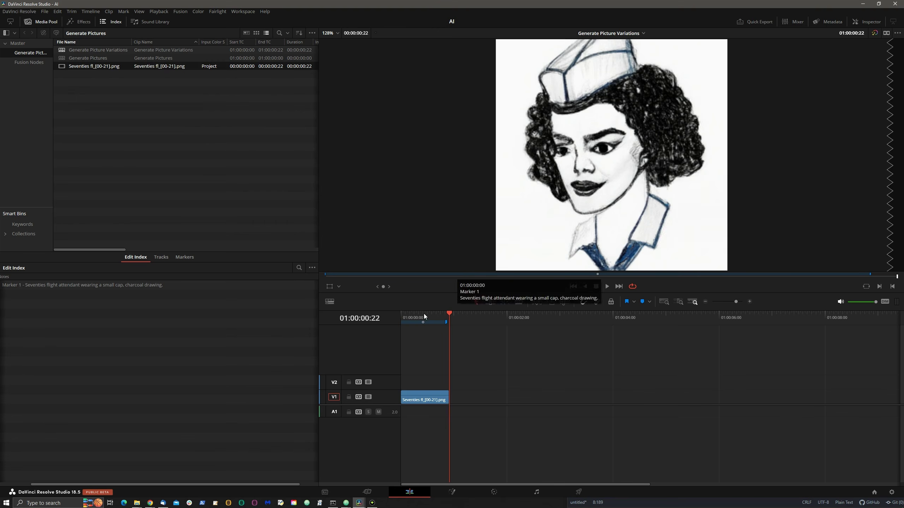
left_click(402, 316)
key("space")
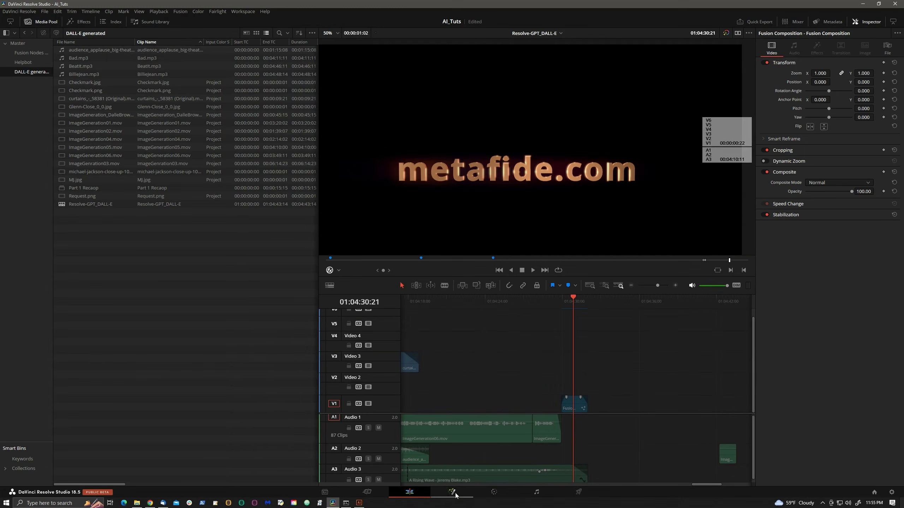
- Open the metafide.com title composition in Fusion and move the Merge3D1 node slightly closer to Renderer3D1
left_click(459, 496)
left_click(396, 355)
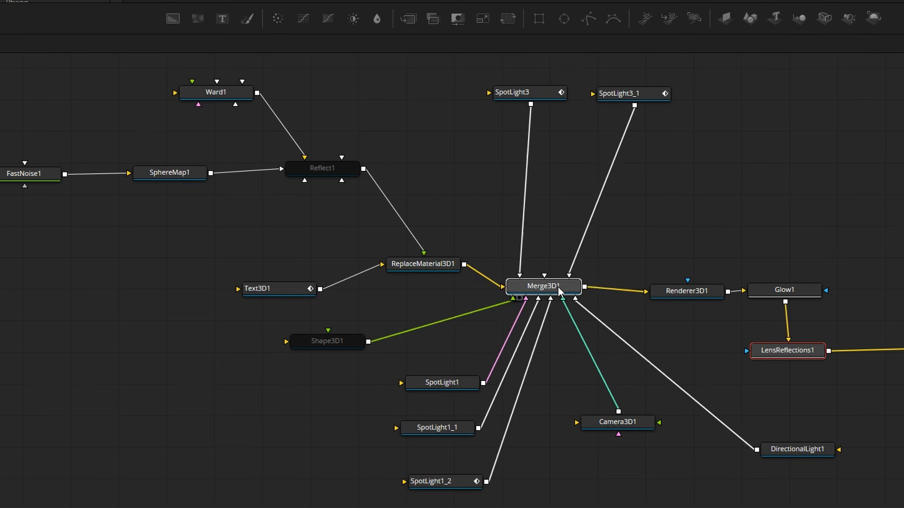
mouse_move(558, 290)
left_mouse_down()
mouse_move(556, 314)
mouse_move(573, 270)
mouse_move(573, 290)
left_mouse_up()
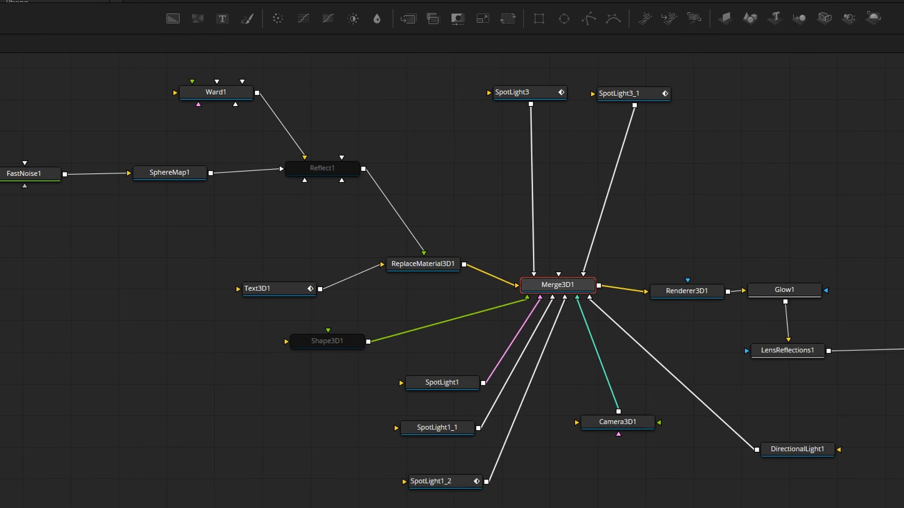